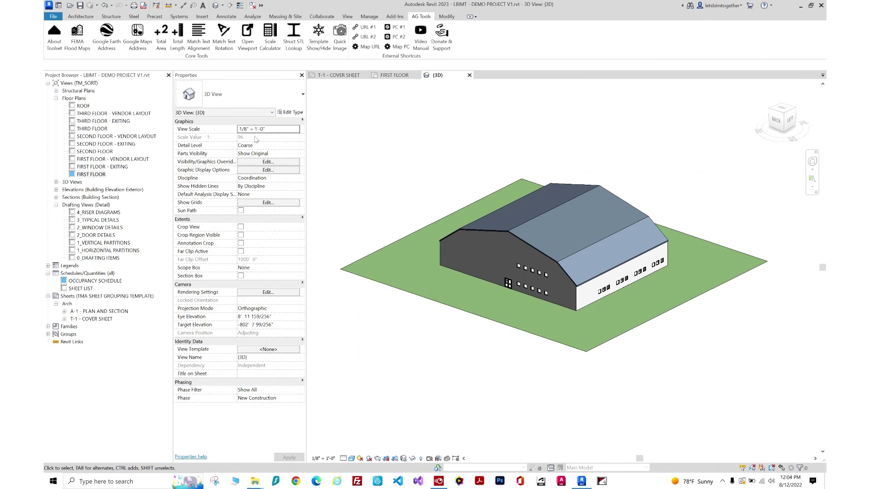
- Open the AG Tools Total Area (Add Areas) window and position it over the model
click(161, 45)
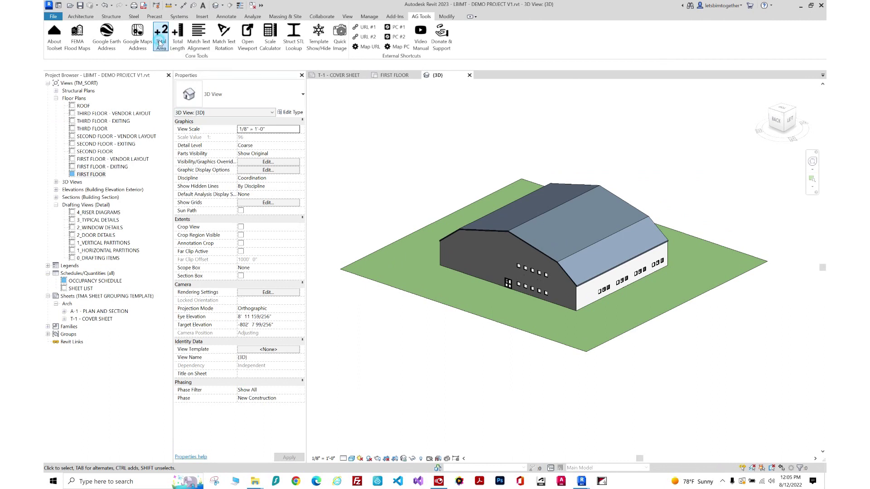
drag(152, 58, 405, 132)
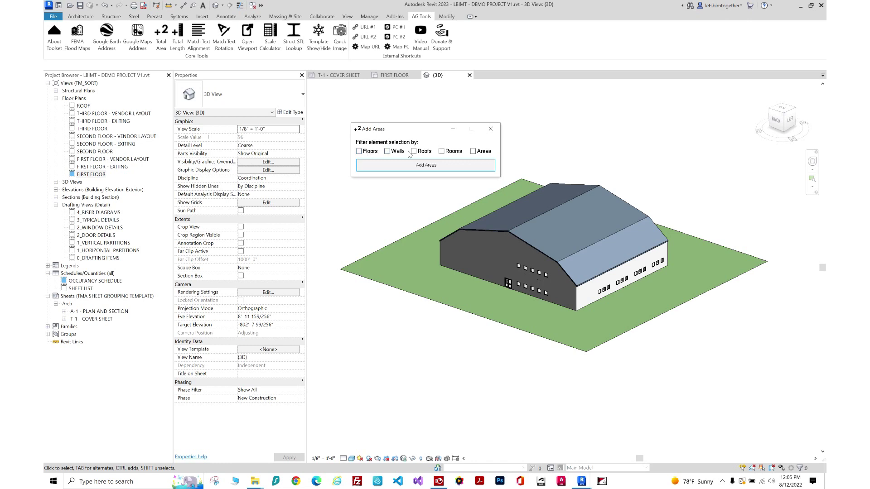
drag(398, 129, 384, 104)
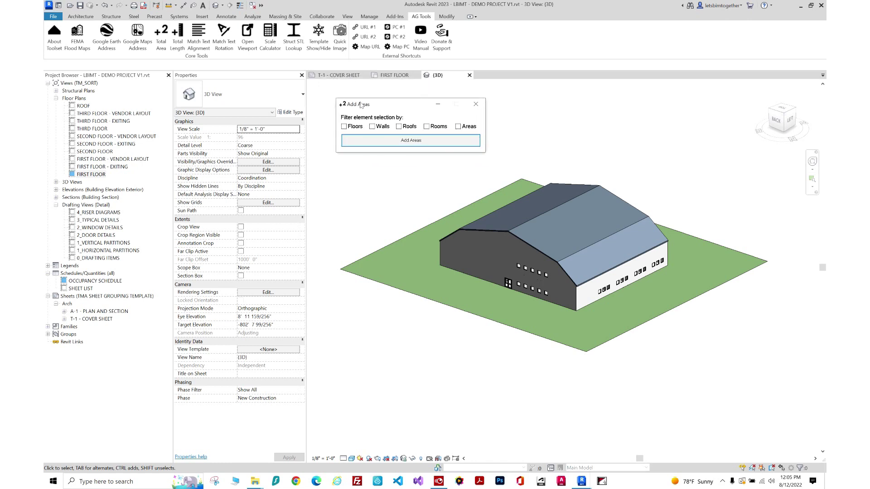
- Open the Total Length (Add Lengths) window beside it, then orbit, pan and zoom the building
click(177, 42)
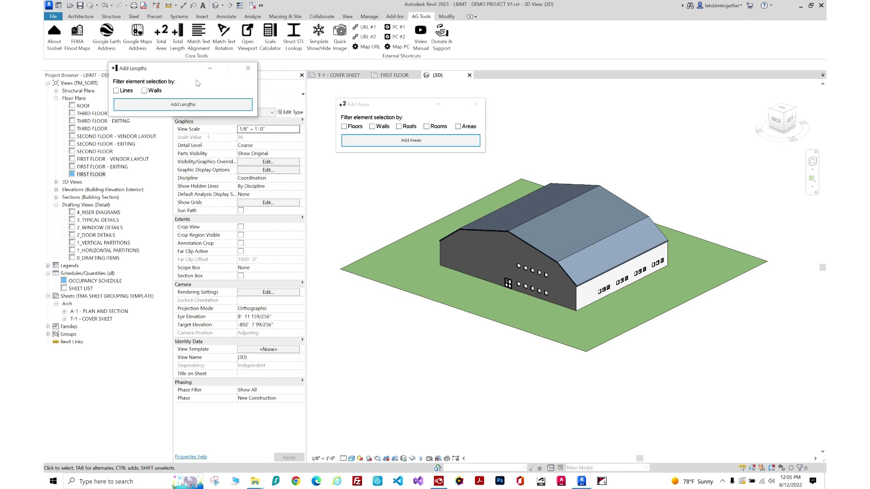
drag(198, 68, 654, 111)
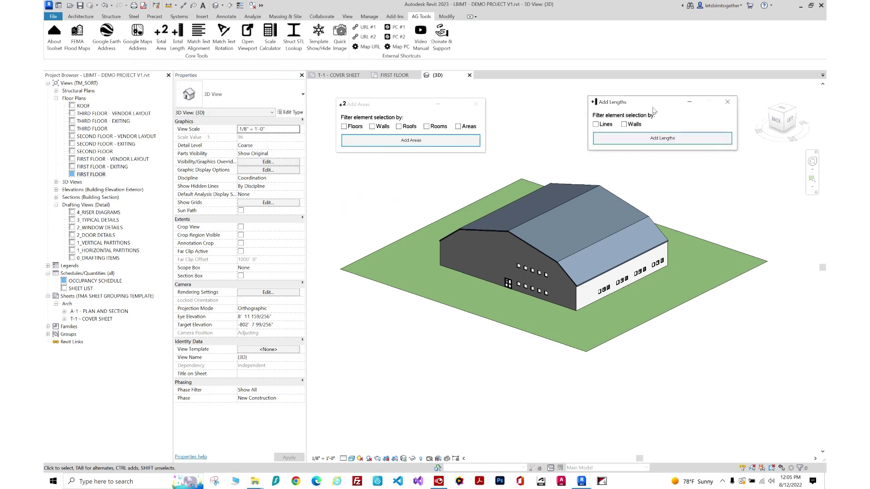
shift+middle_drag(630, 353, 594, 318)
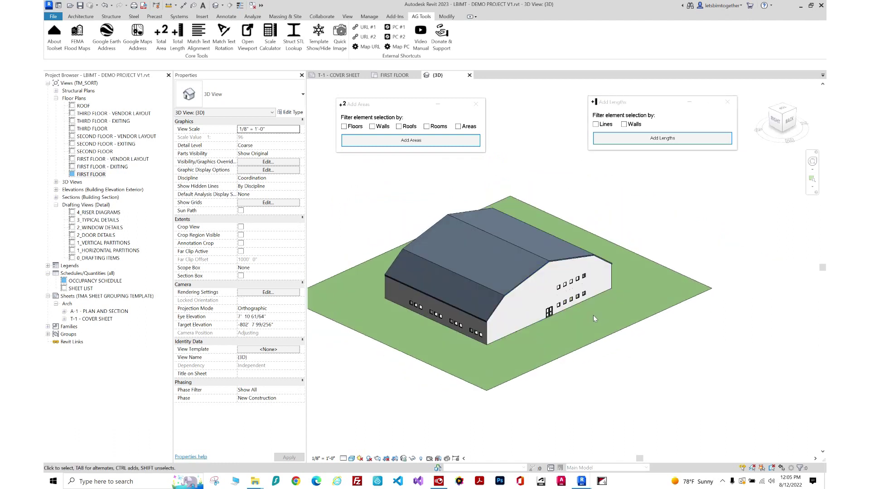
middle_drag(448, 373, 482, 375)
scroll(550, 367, up, 3)
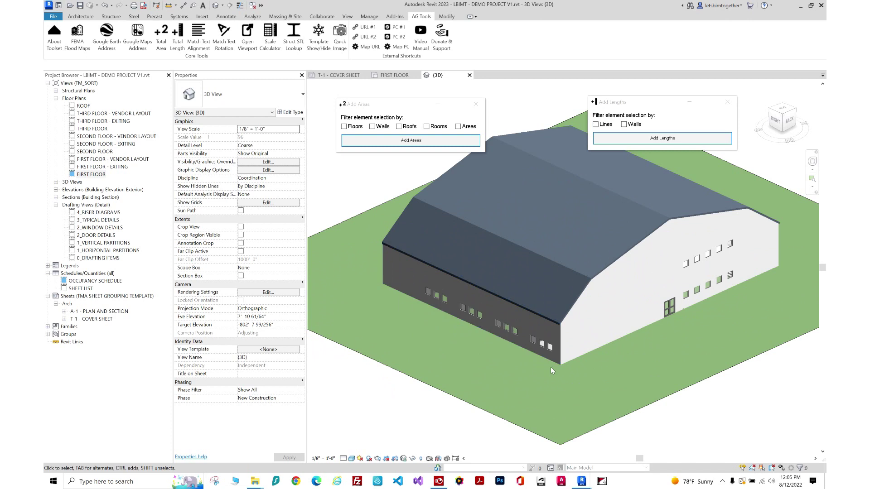
click(584, 356)
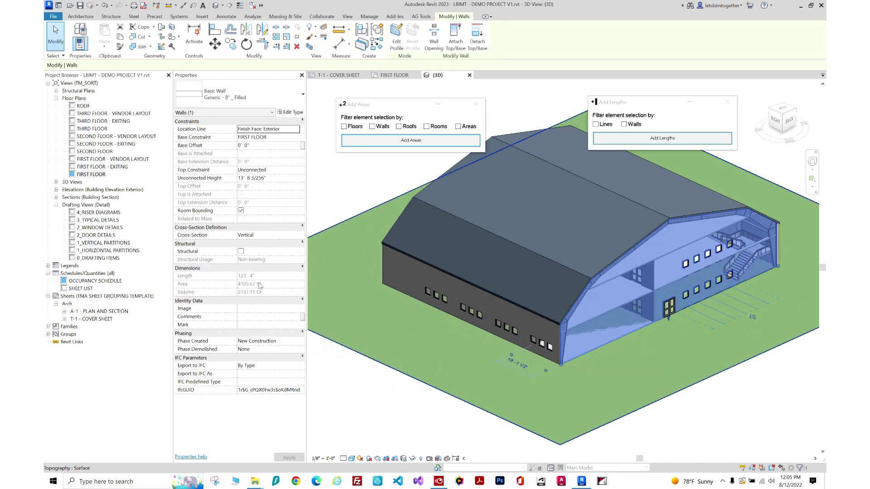
ctrl+click(401, 296)
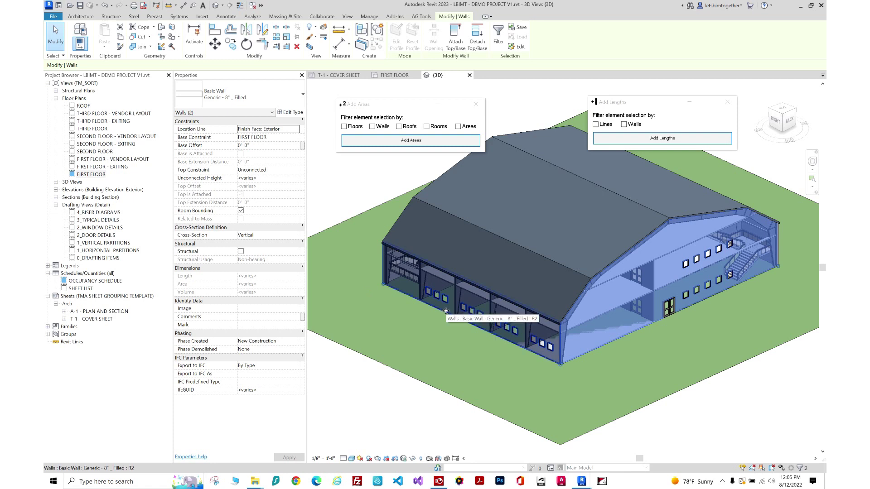
click(363, 177)
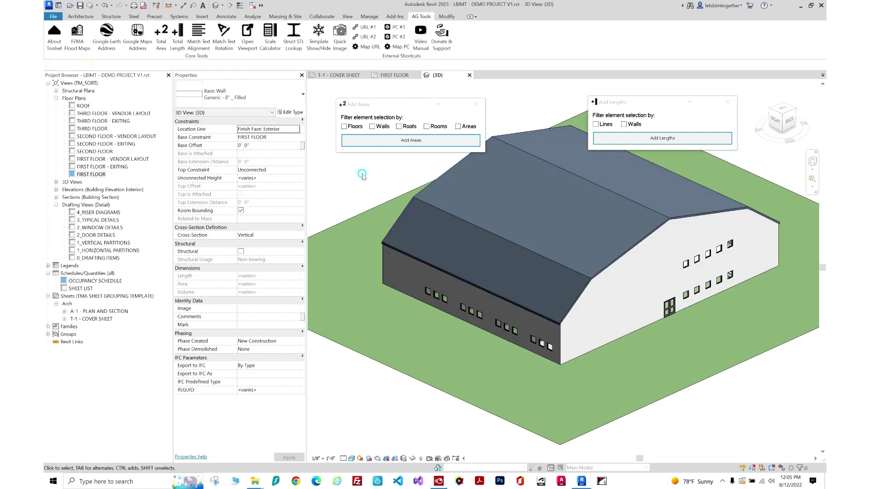
- Filter Add Areas to Walls and total the end wall and long side wall at 11876 SF
click(372, 127)
click(428, 141)
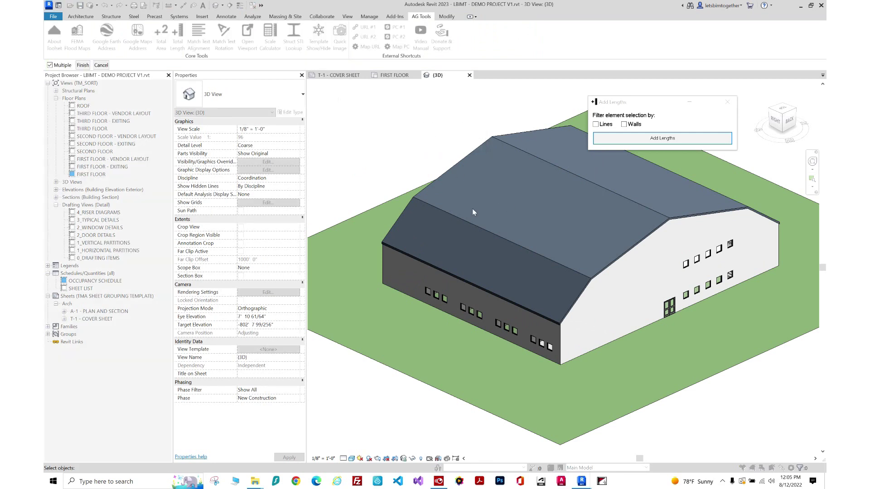
click(605, 341)
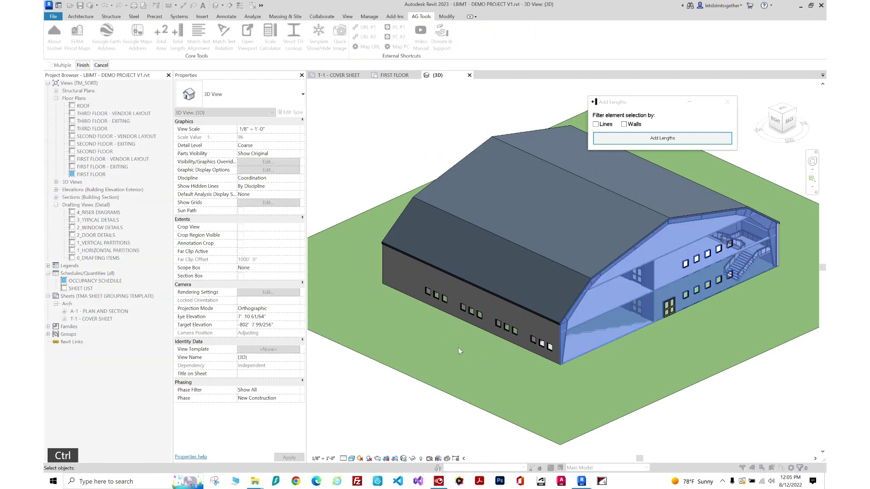
ctrl+click(420, 304)
shift+middle_drag(404, 335, 544, 350)
ctrl+click(488, 320)
shift+click(568, 321)
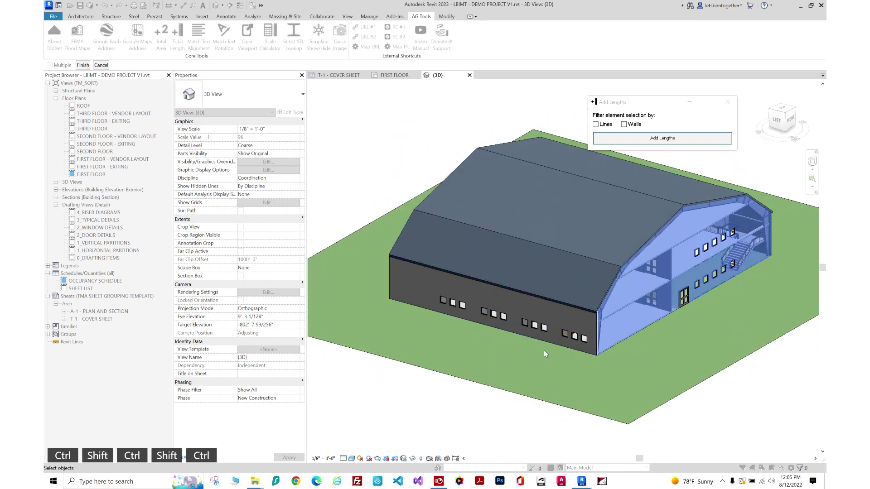
ctrl+click(538, 336)
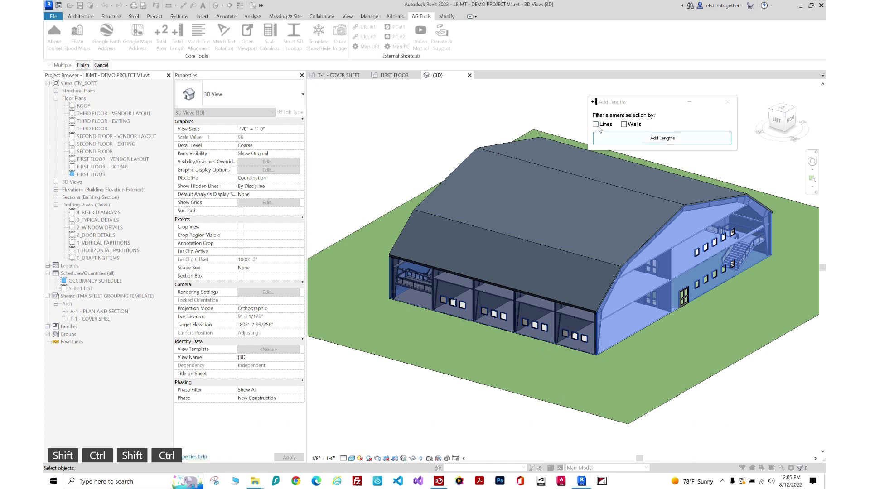
click(83, 66)
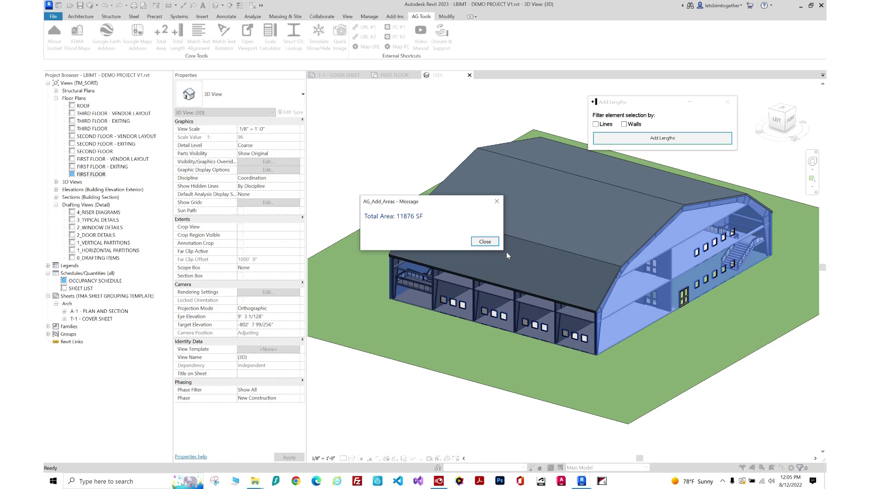
click(485, 241)
- Exit the selection, reopen Total Area and close the Add Lengths window
key(Escape)
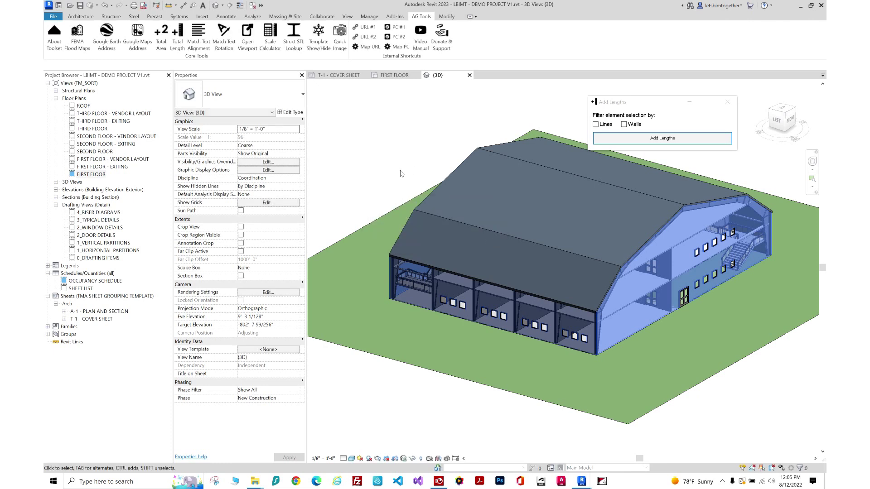
scroll(455, 262, down, 3)
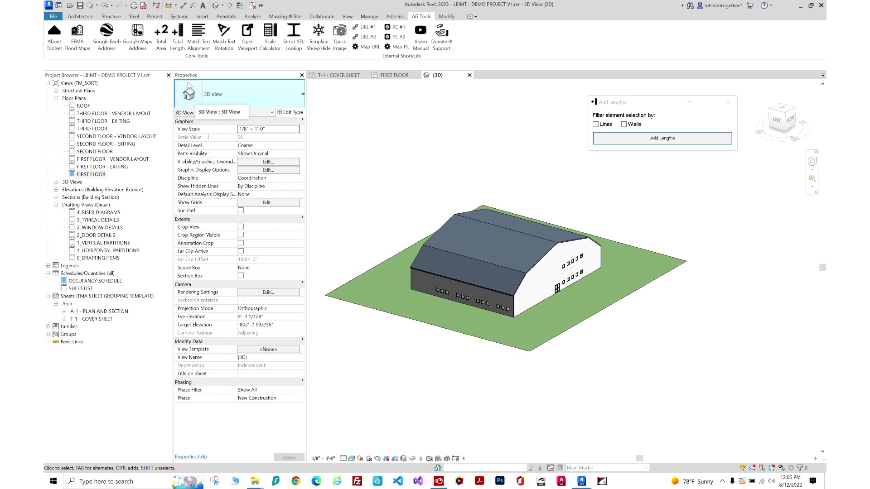
click(161, 36)
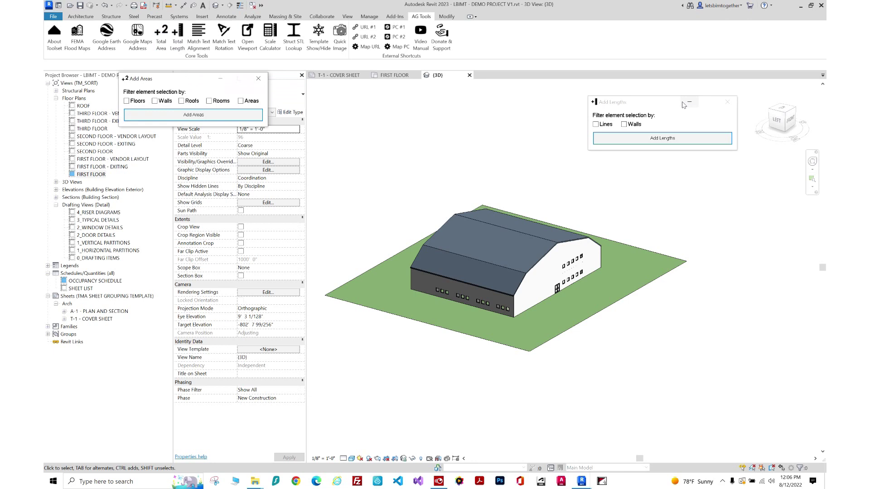
click(727, 101)
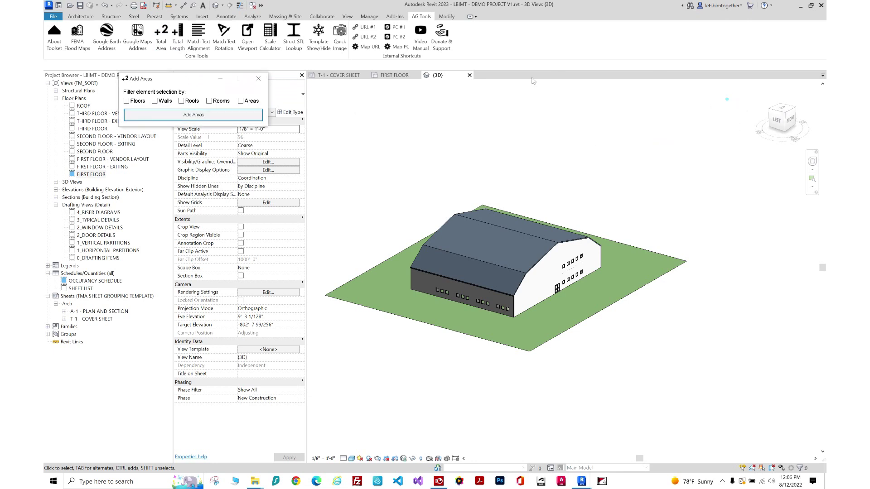
- Filter the area tool to Walls and Roofs, excluding Floors, and begin picking elements
click(138, 102)
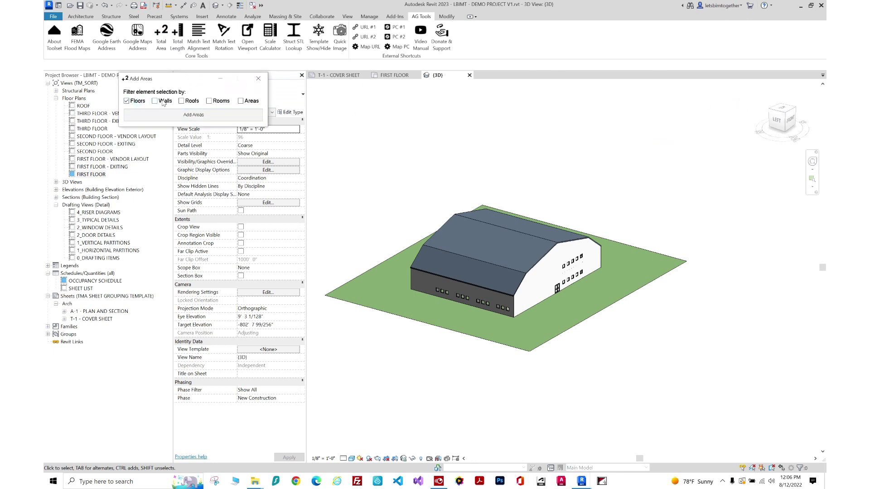
click(182, 101)
click(127, 101)
click(191, 115)
- Box-select the whole building and finish to get a 39761 SF walls-and-roofs total
drag(678, 128, 370, 376)
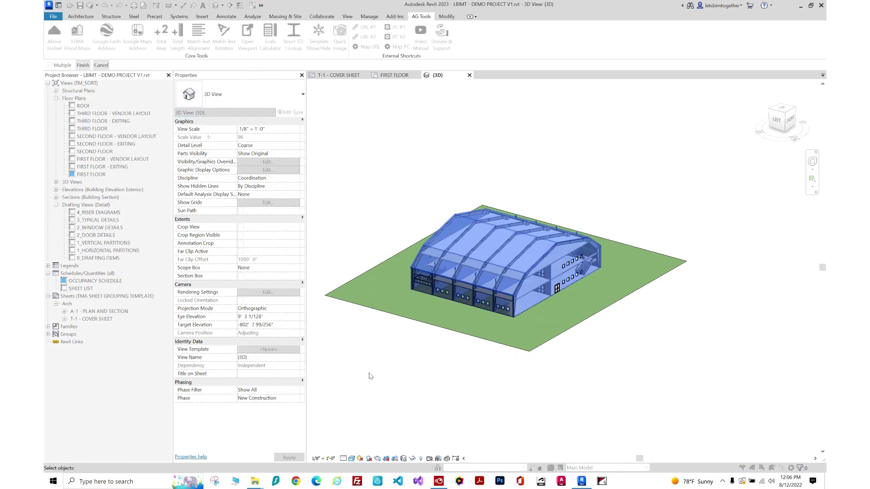
key(shift+ctrl)
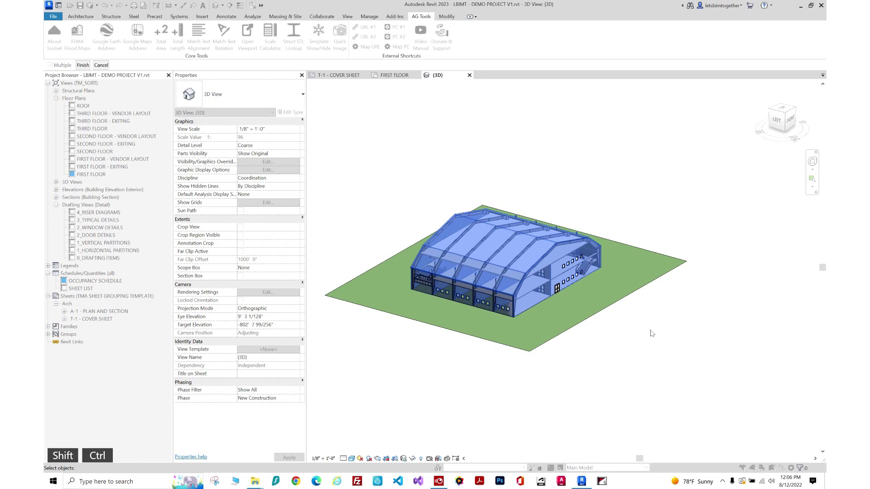
shift+middle_drag(638, 341, 370, 102)
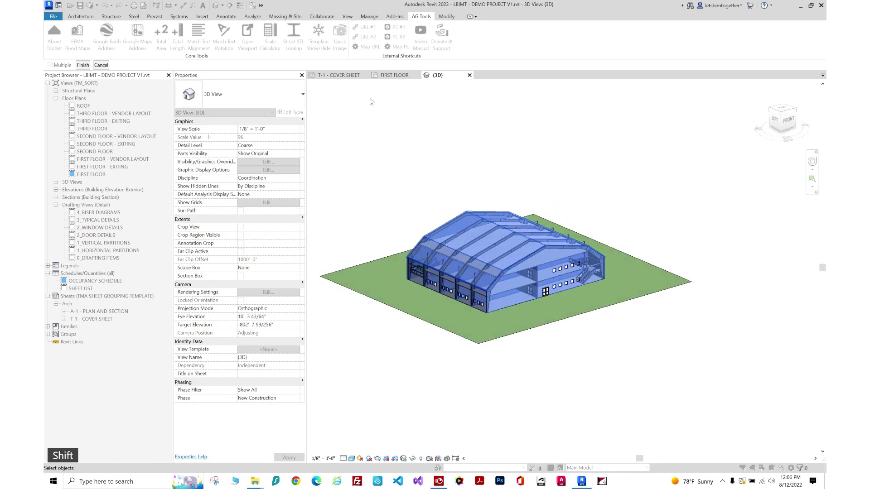
click(83, 65)
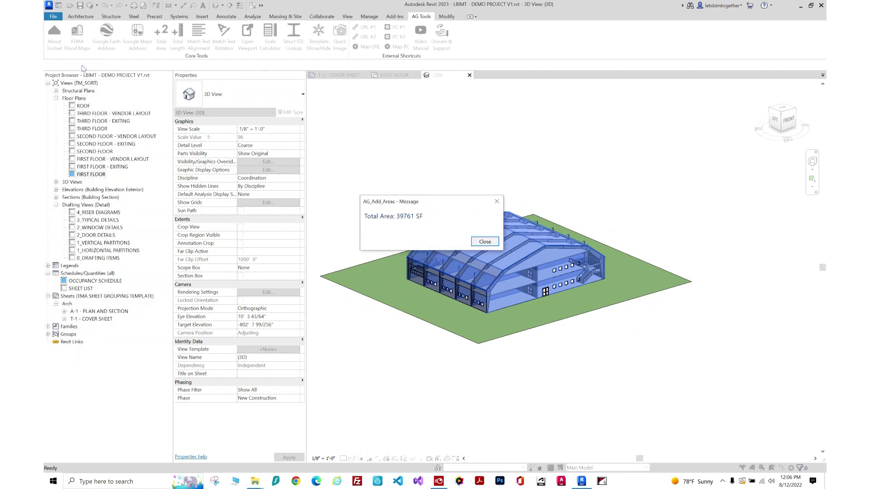
click(476, 243)
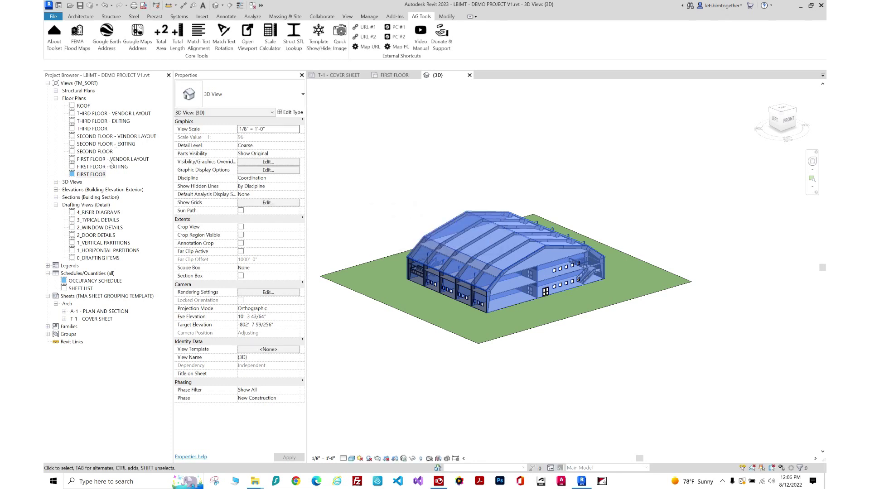
- Open the FIRST FLOOR plan, select OFFICE 1 and OFFICE 2, then clear the selection
double_click(92, 175)
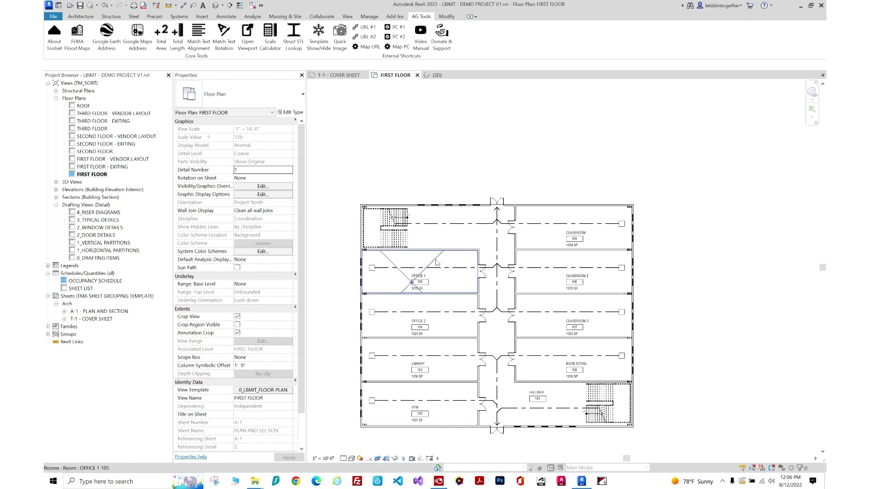
click(437, 263)
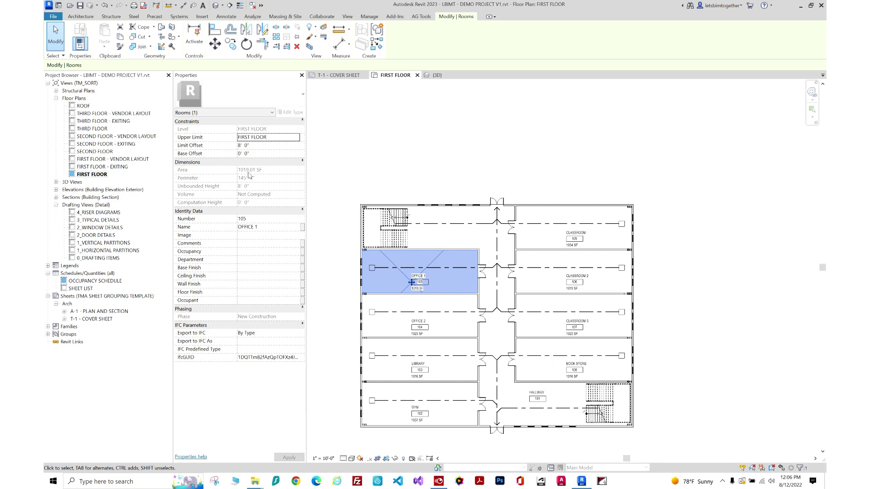
ctrl+click(393, 306)
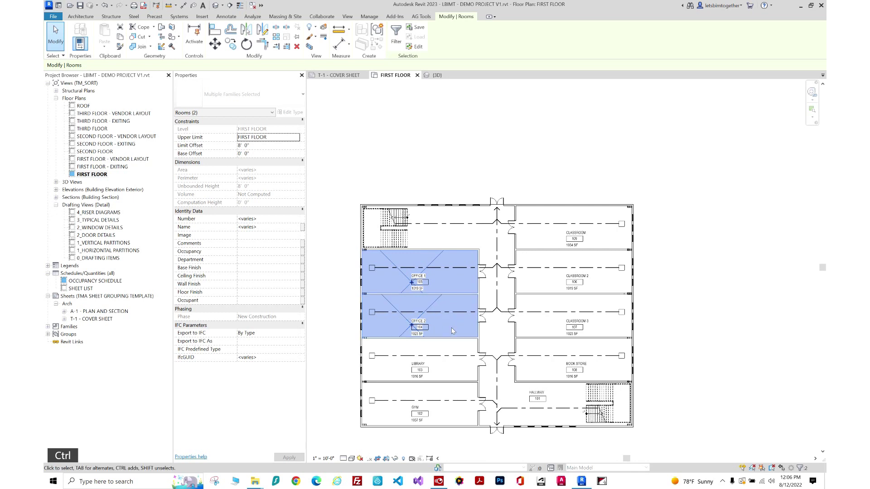
click(466, 148)
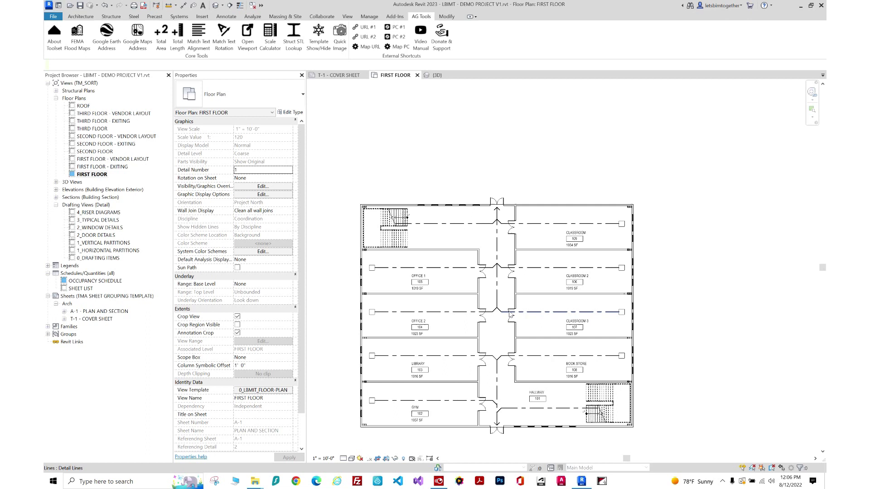
middle_drag(510, 314, 550, 265)
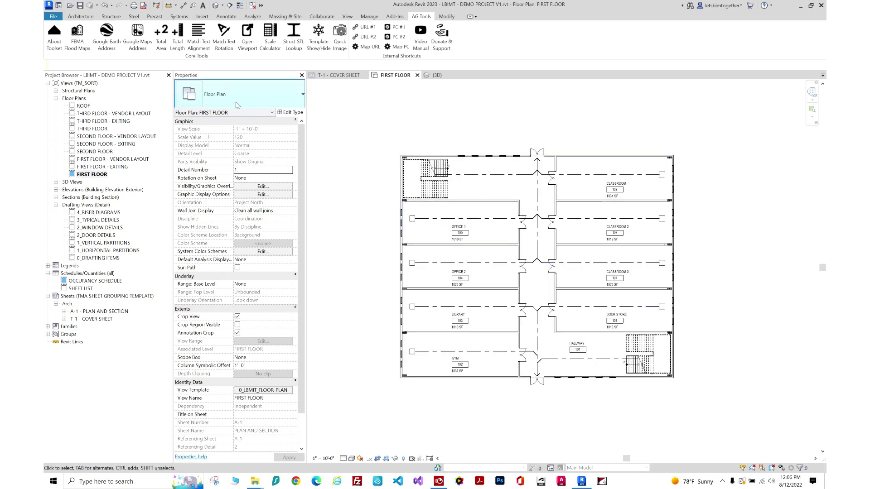
- Filter to Rooms and total the three classrooms and BOOK STORE, minus the hallway, at 4092 SF
click(161, 34)
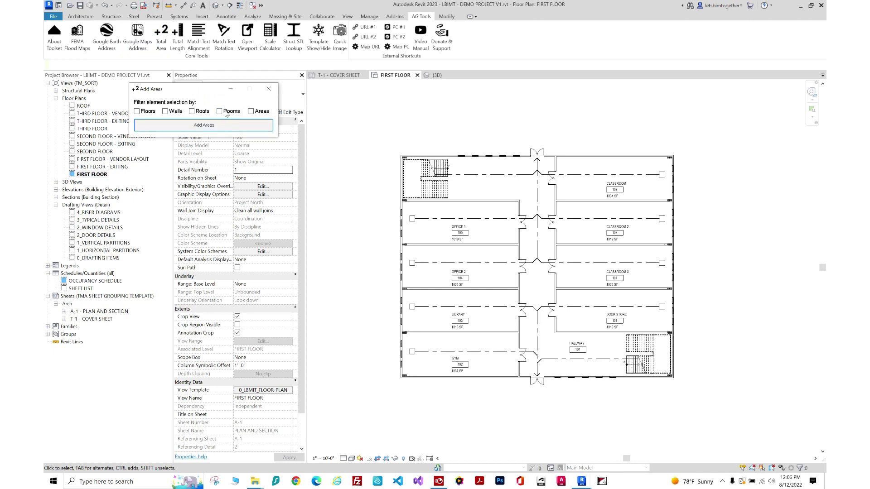
click(220, 111)
click(204, 125)
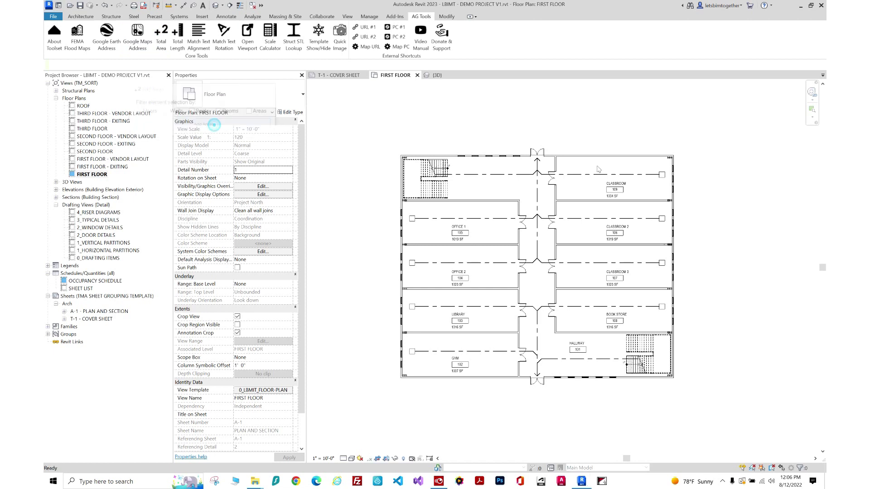
click(540, 362)
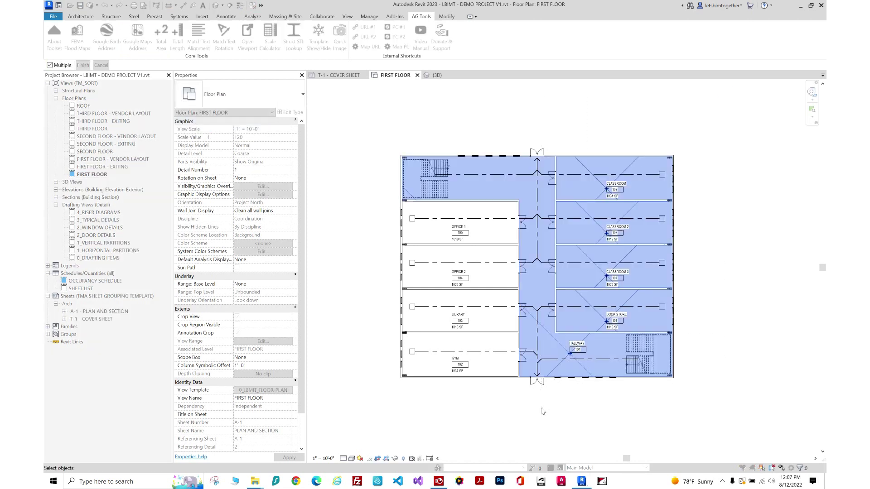
shift+click(546, 334)
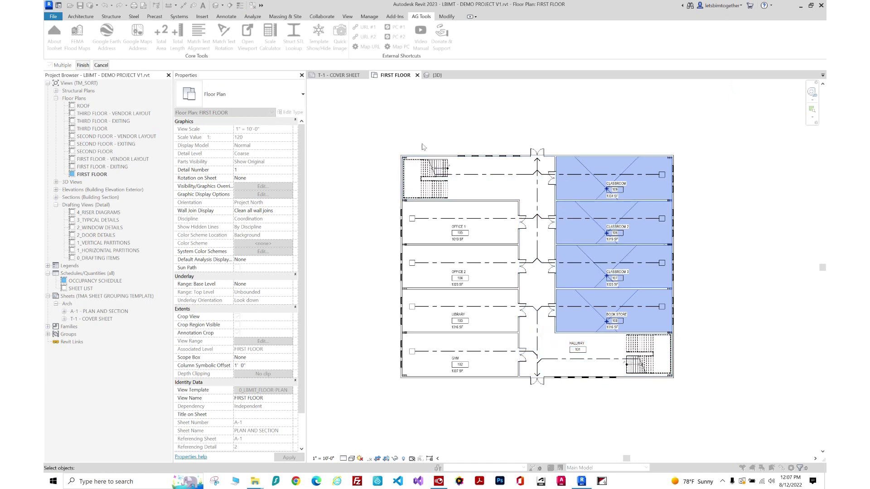
click(83, 66)
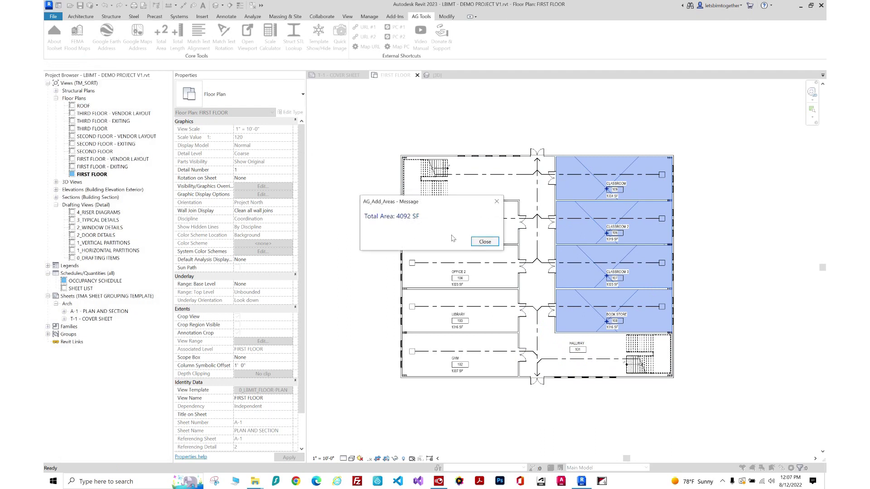
click(485, 241)
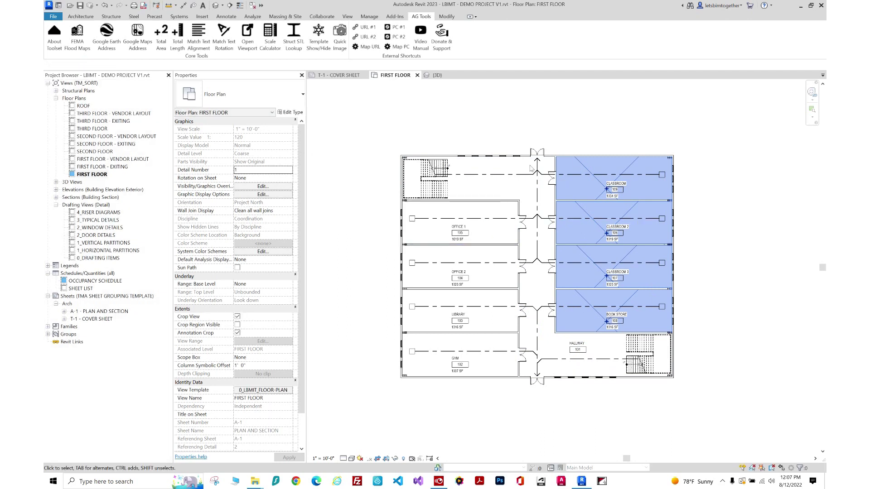
- Place the Add Lengths window beside the FIRST FLOOR plan and filter it to Lines only
click(178, 37)
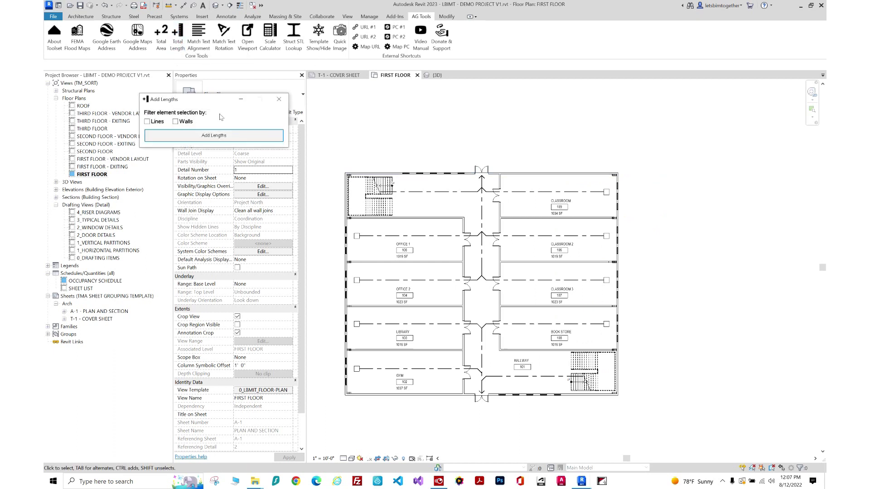
mouse_move(195, 103)
mouse_down()
mouse_move(529, 115)
mouse_move(615, 99)
mouse_up()
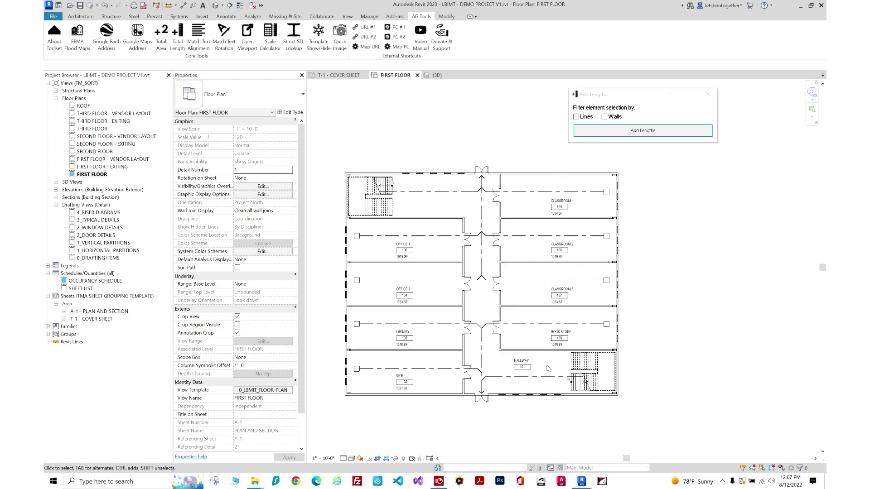
scroll(529, 349, up, 2)
scroll(529, 349, down, 2)
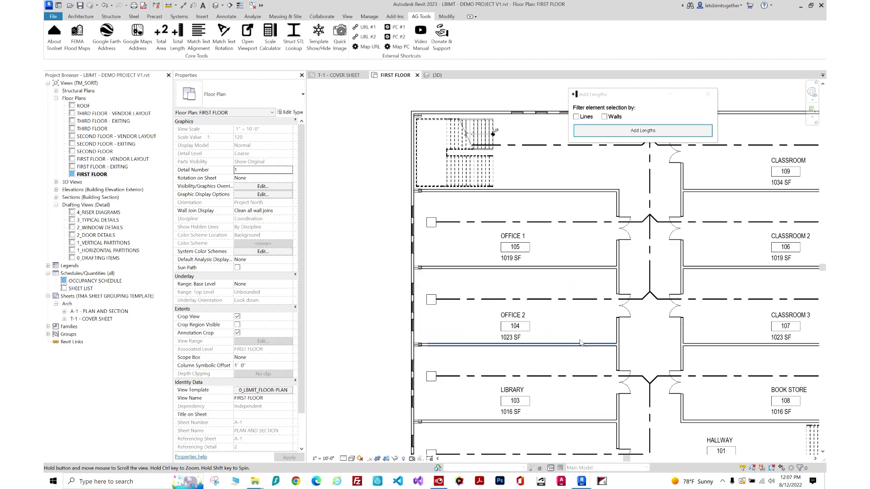
scroll(436, 307, up, 3)
scroll(436, 306, down, 3)
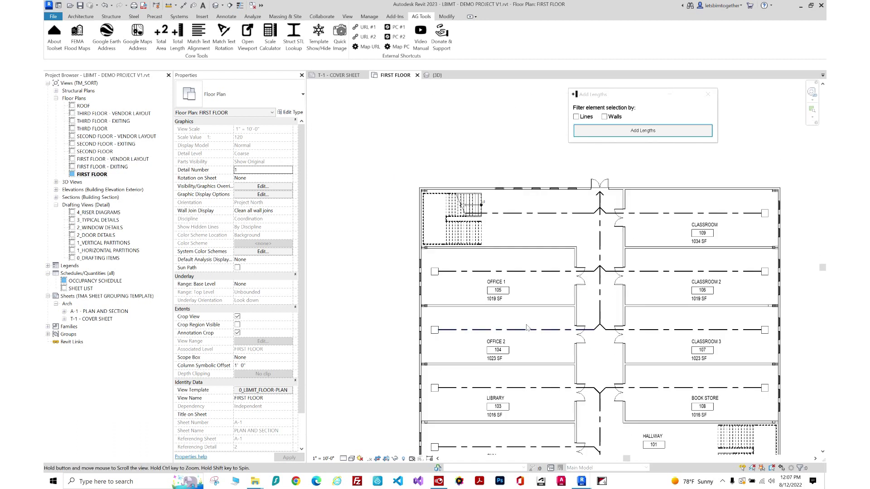
click(580, 118)
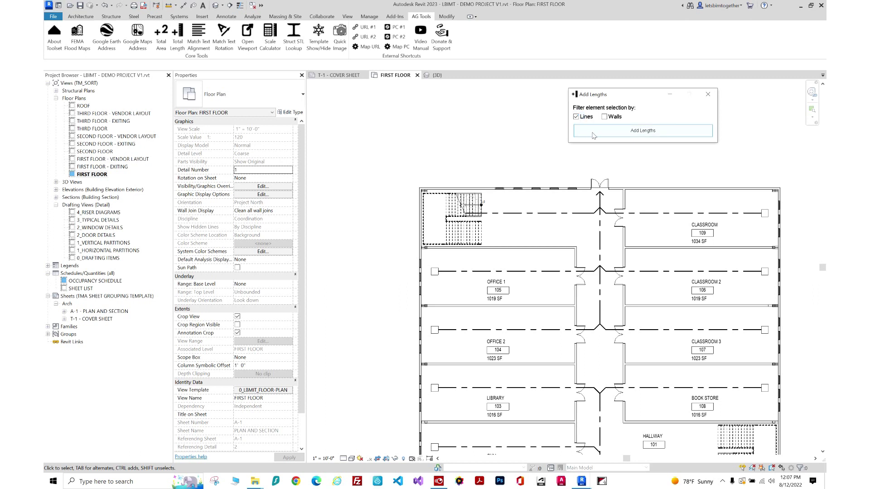
- Pick the vertical corridor detail line and finish to get a total length of 101.83'
click(593, 132)
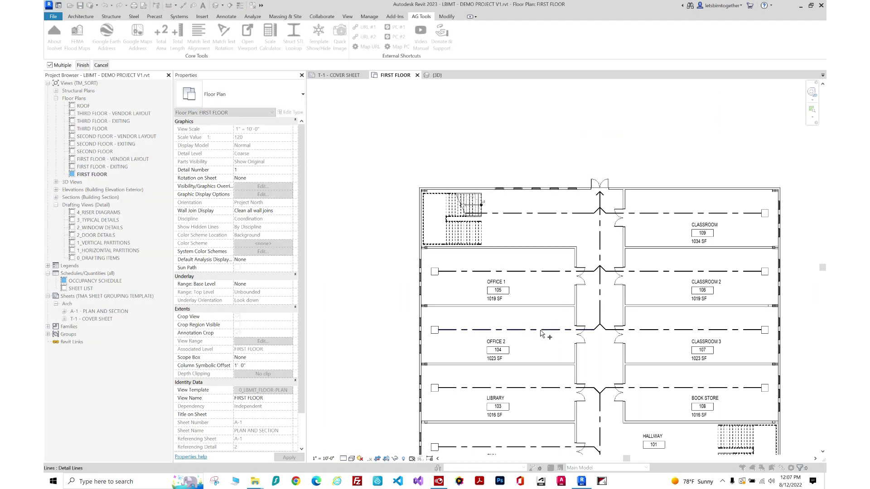
scroll(602, 329, up, 3)
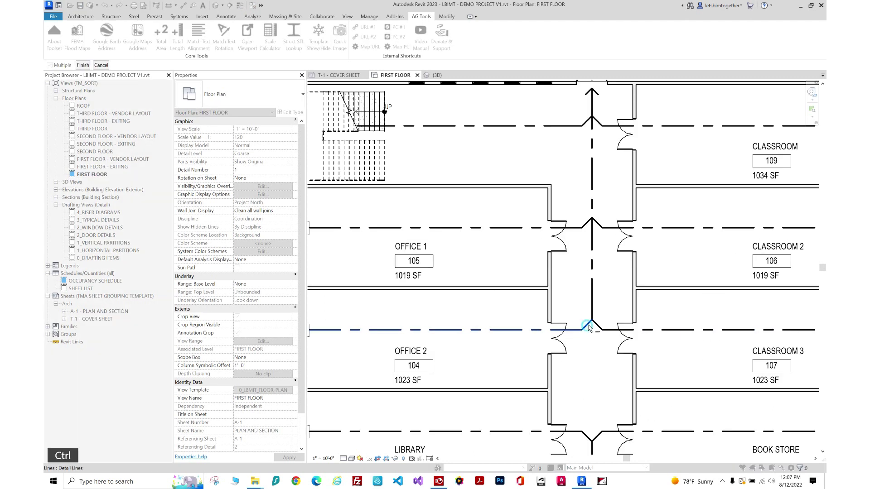
ctrl+click(590, 322)
scroll(588, 317, down, 4)
scroll(583, 193, up, 5)
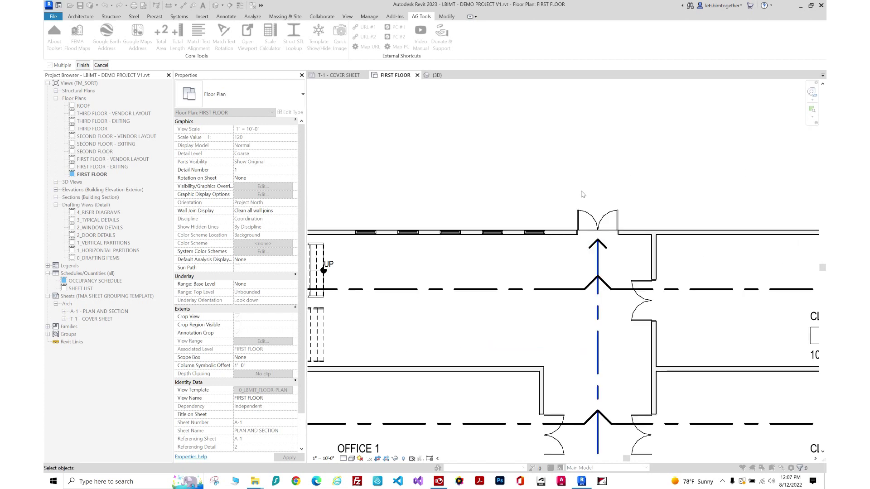
click(83, 65)
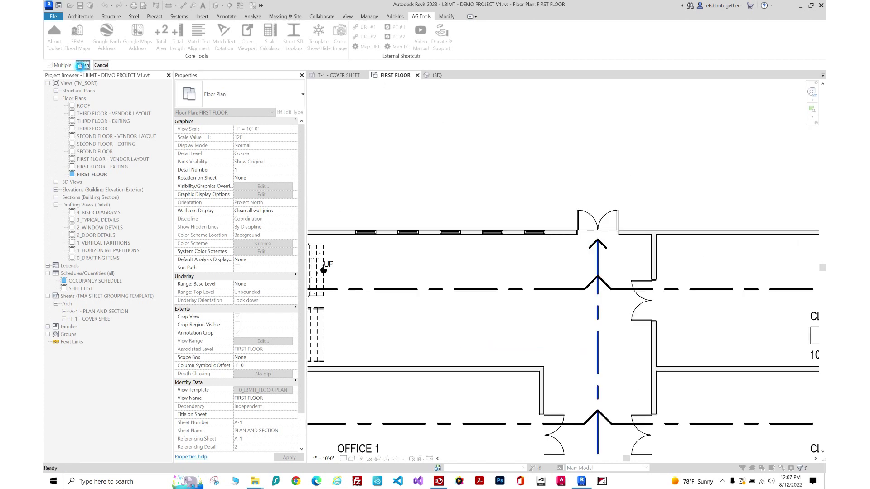